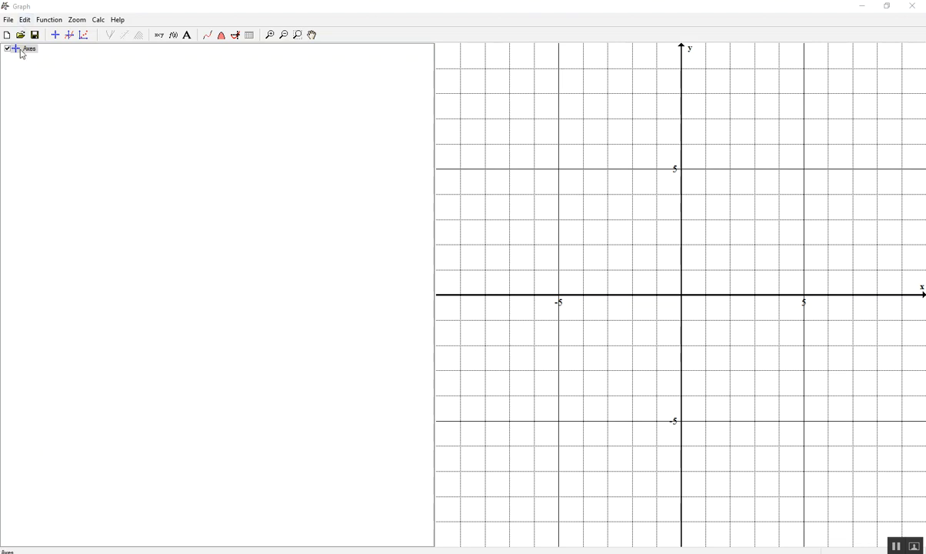
Step: Set the x-axis to run from 0 to 50, with a tick unit of 10 and a grid unit of 2
double_click(23, 51)
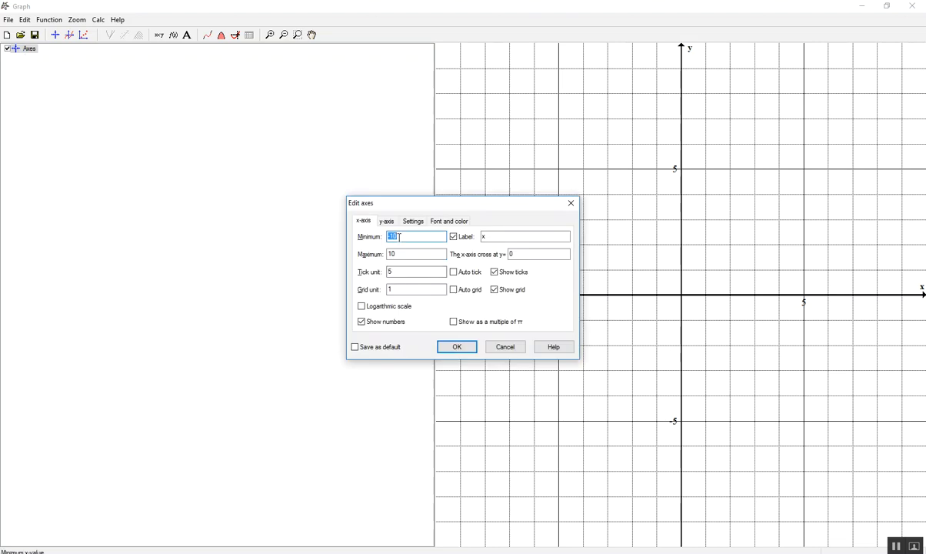
text(0)
key(Tab)
text(5)
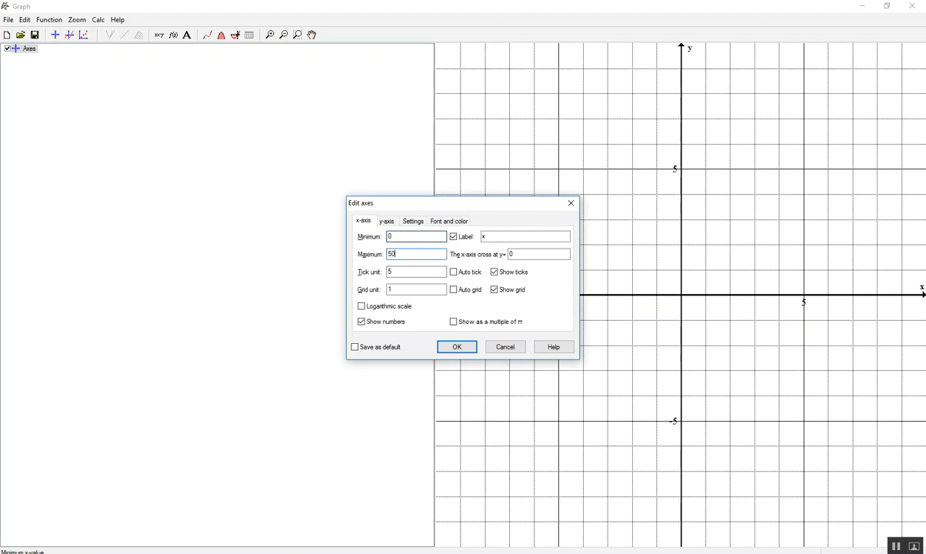
click(401, 272)
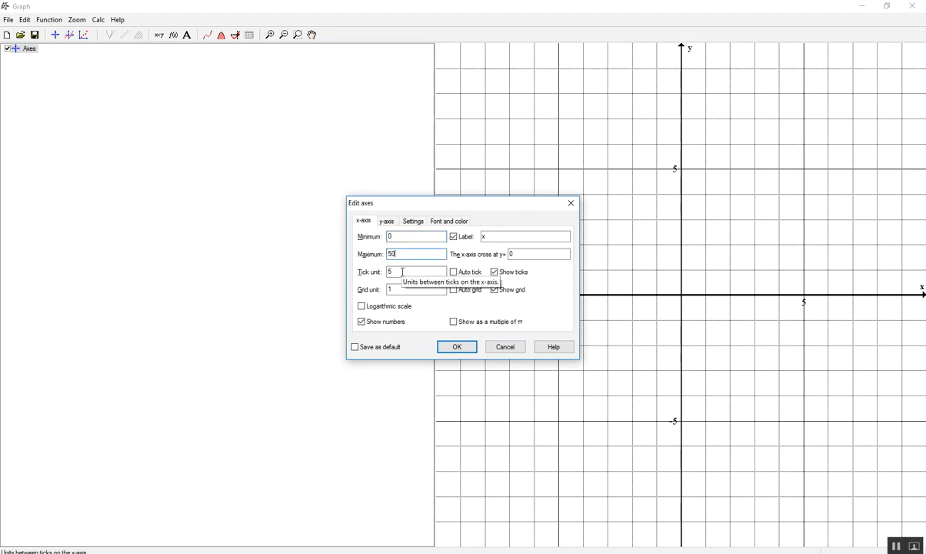
key(BackSpace)
text(10)
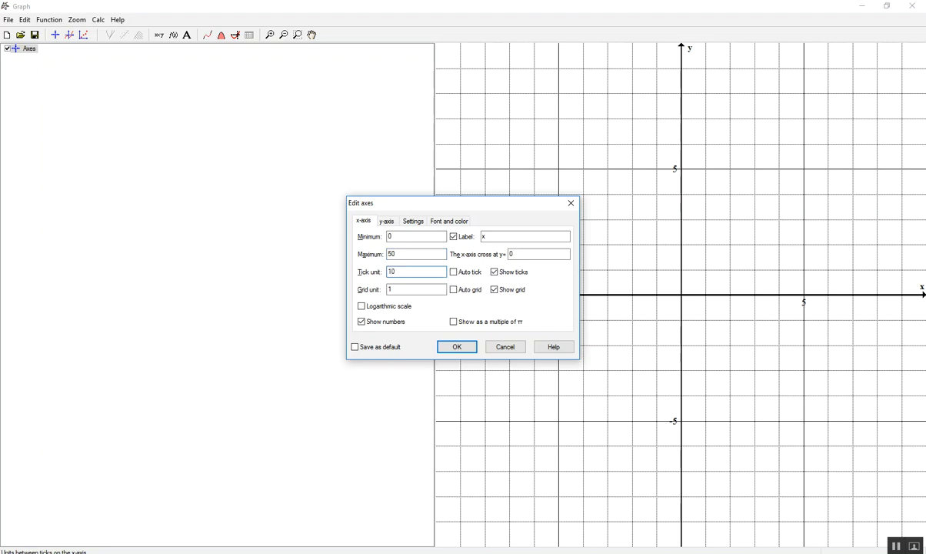
key(Tab)
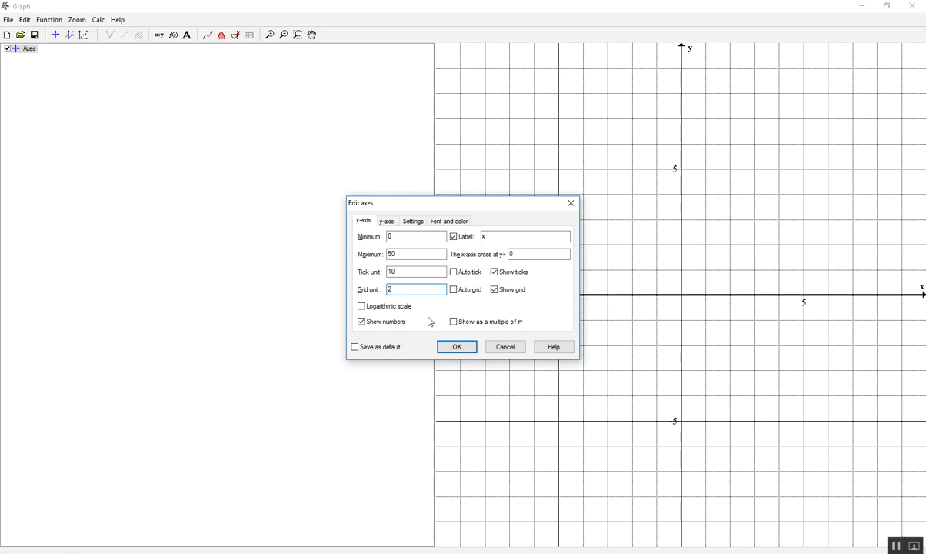
Step: Set the y-axis to run from 0 to 1000 with tick unit 100 and grid unit 20, and apply the axis settings
click(386, 221)
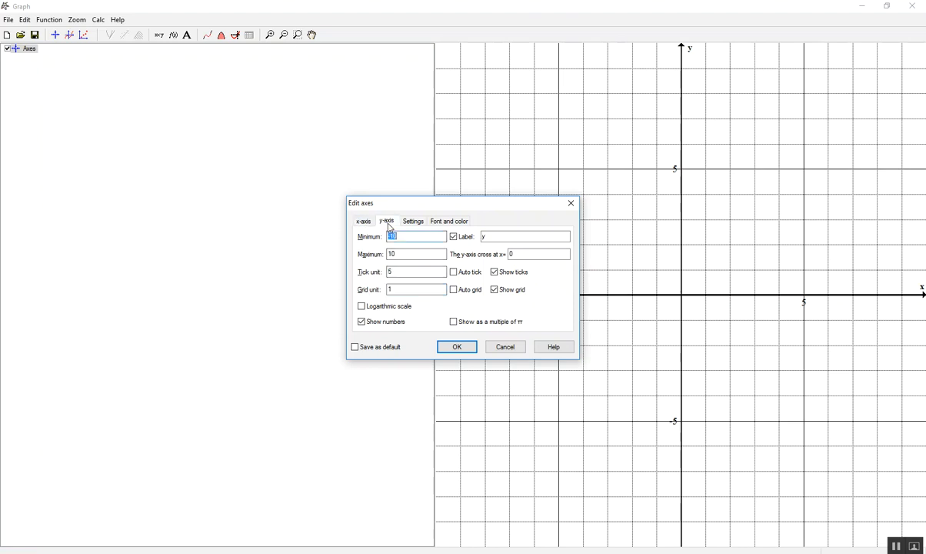
text(0)
key(Tab)
text(1)
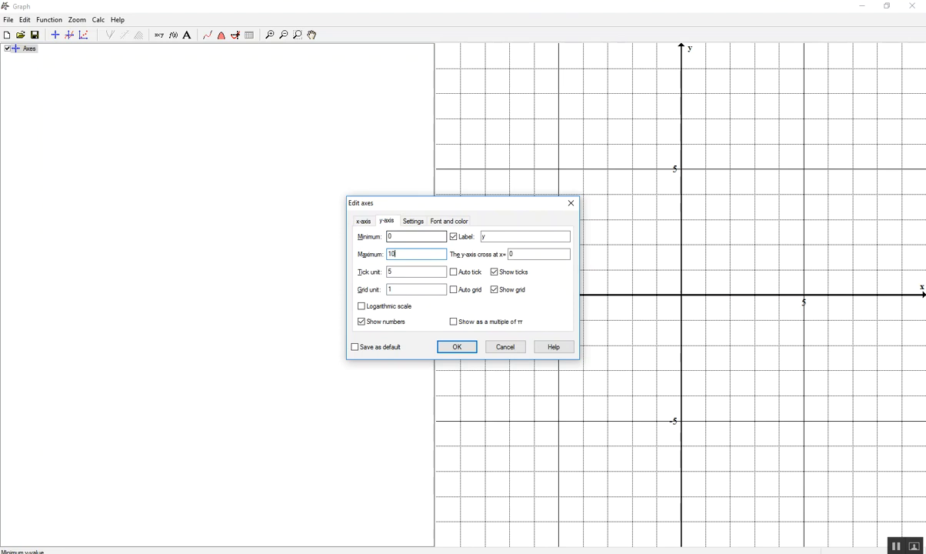
text(000)
click(397, 272)
key(BackSpace)
text(1)
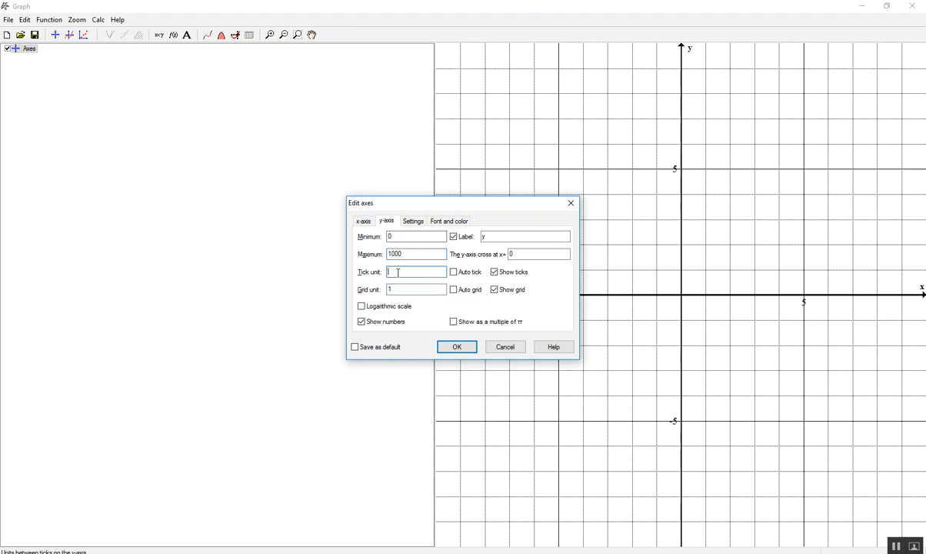
text(00)
click(395, 290)
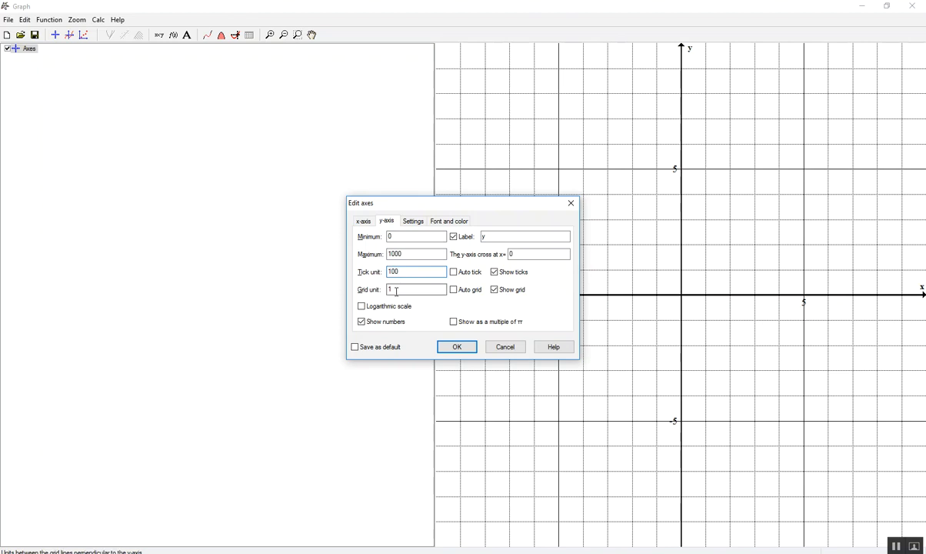
text(20)
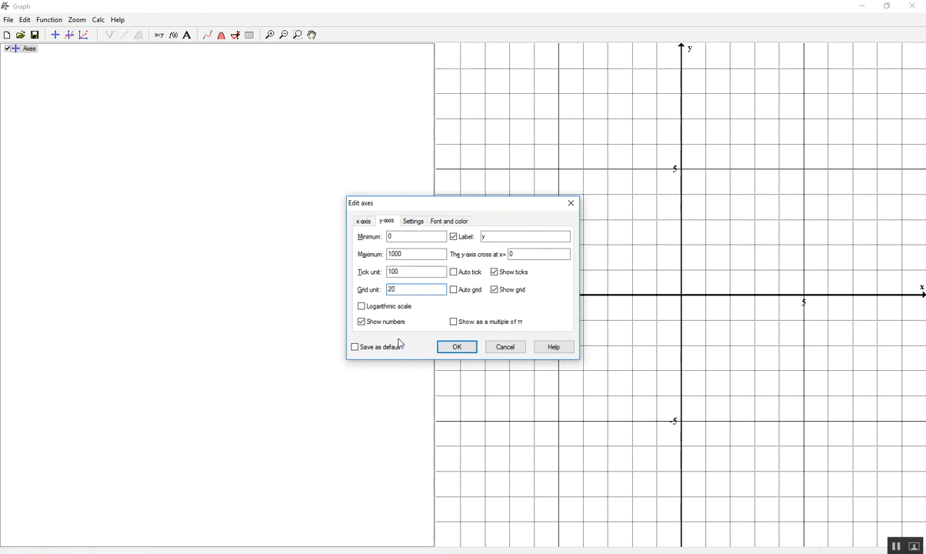
click(456, 346)
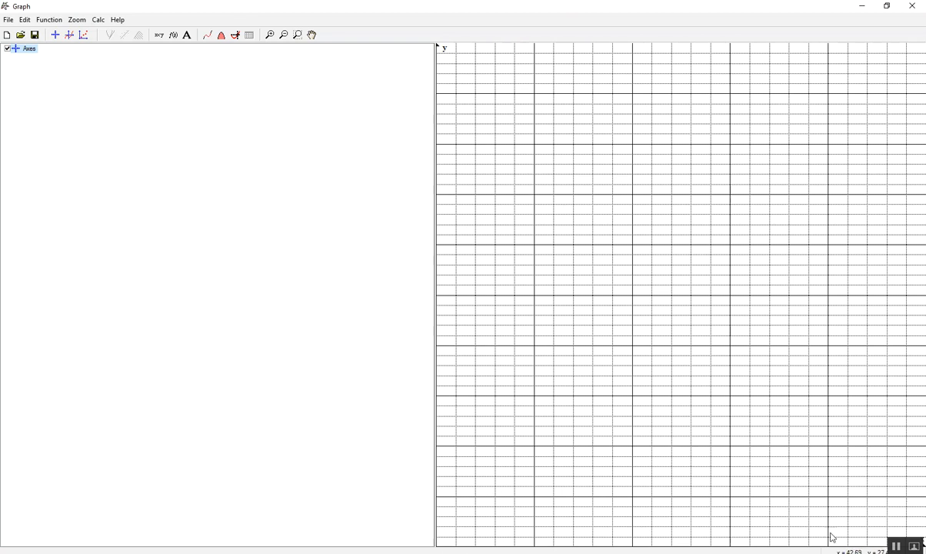
Step: Reopen the axes settings and change the x-axis minimum to -10
double_click(29, 49)
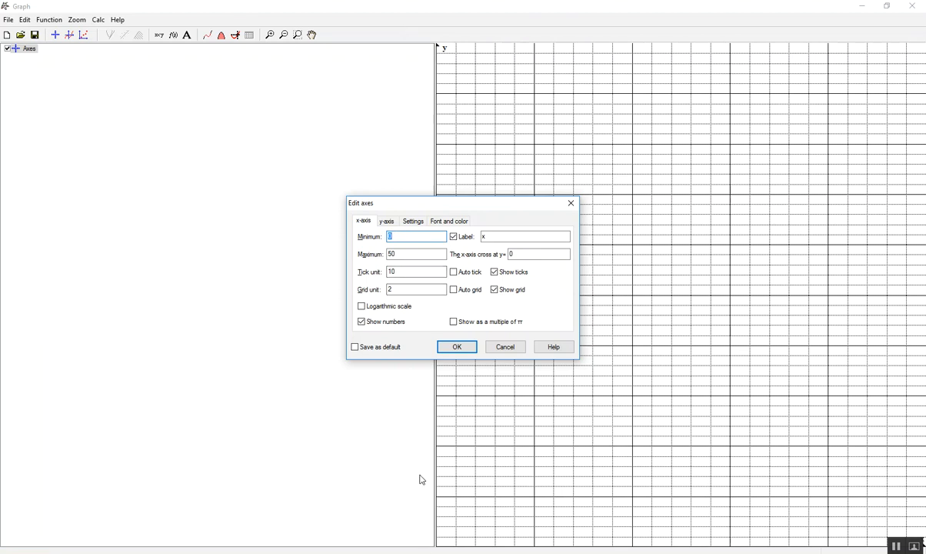
click(388, 222)
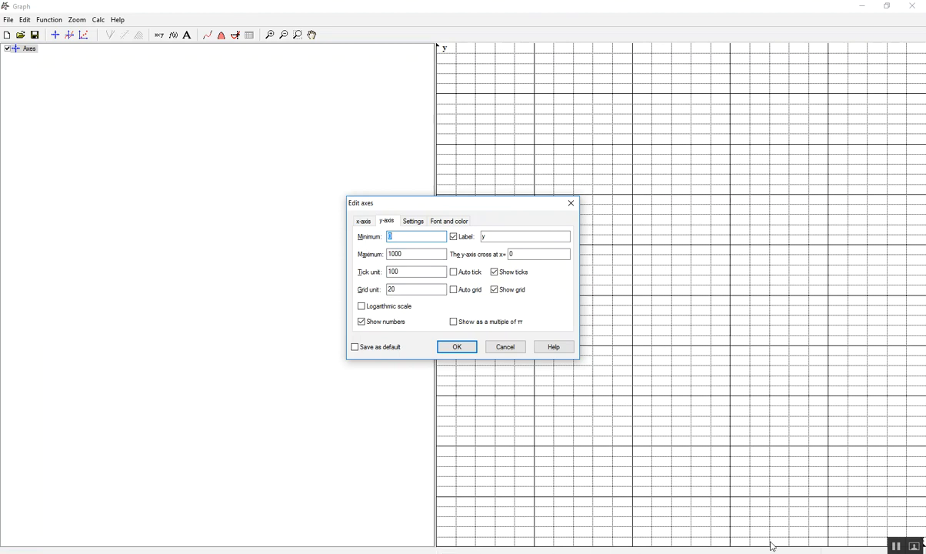
click(363, 221)
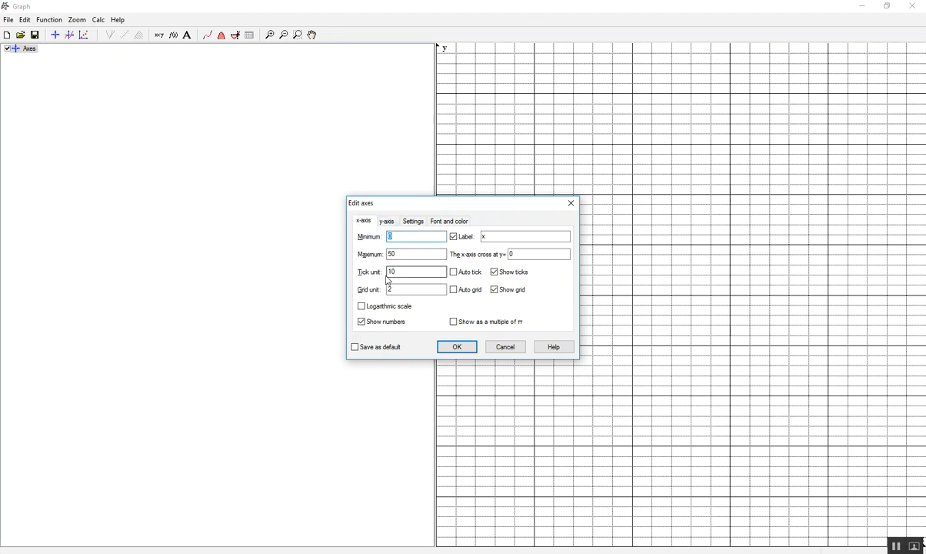
click(397, 236)
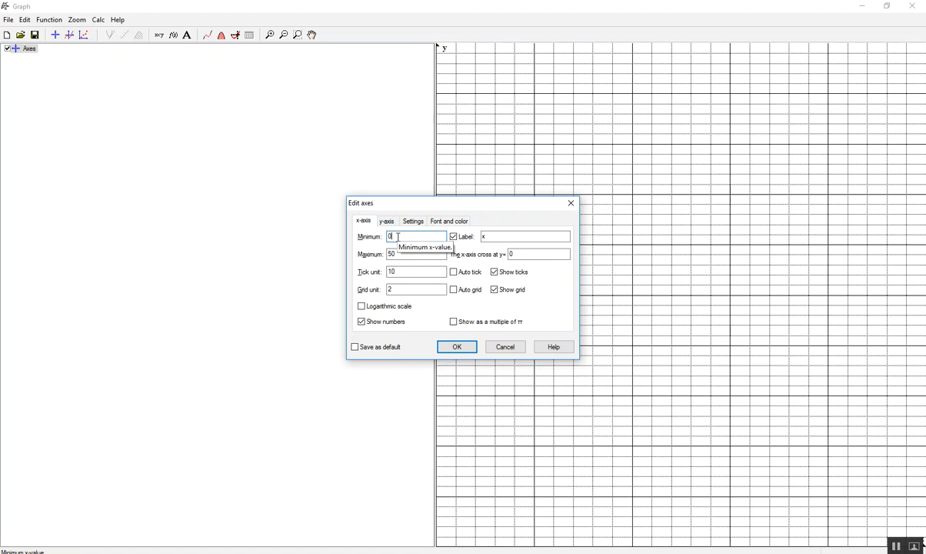
key(BackSpace)
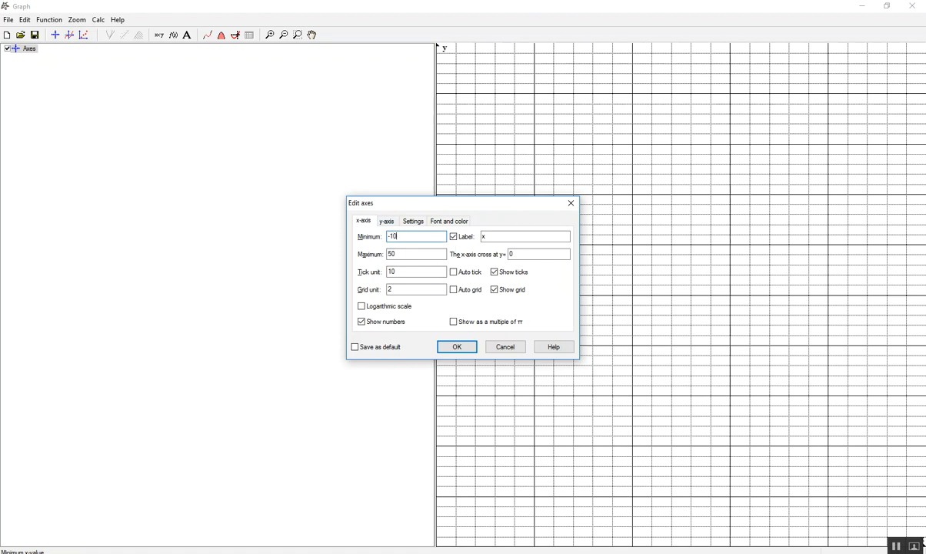
Step: Set the y-axis minimum to -100 and turn off the labels of both axes
click(386, 221)
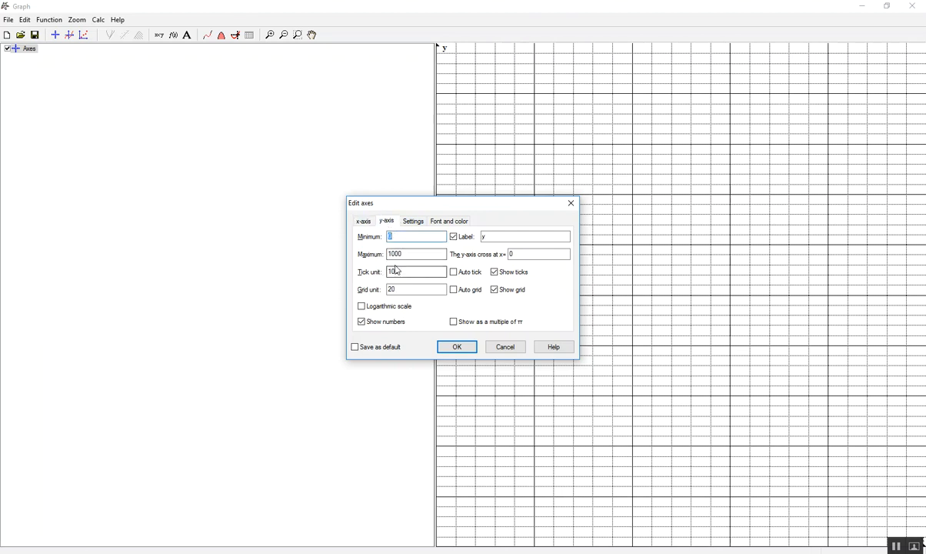
text(-100)
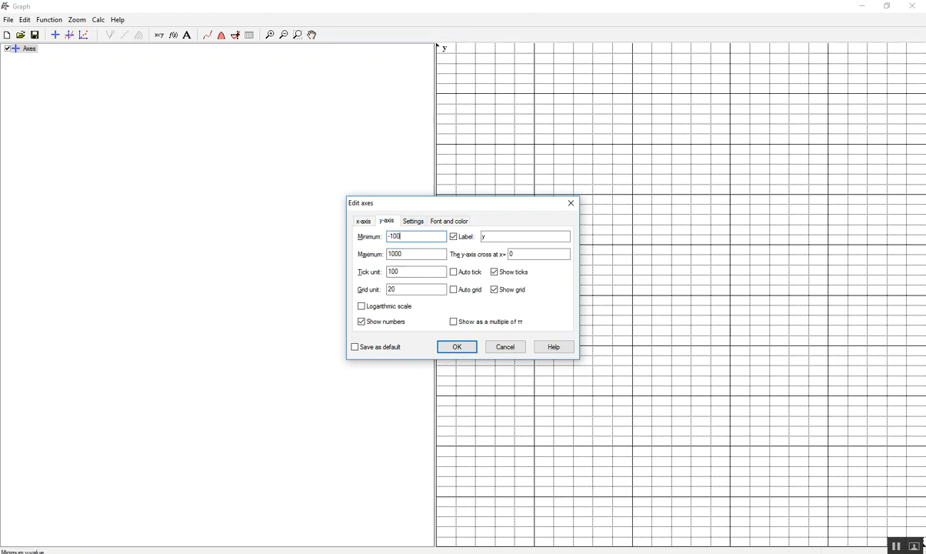
click(453, 237)
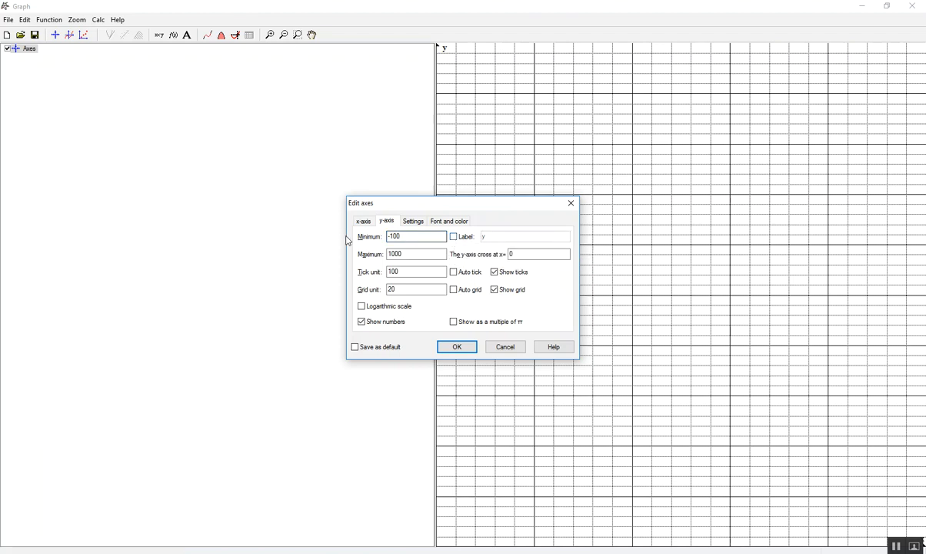
click(366, 222)
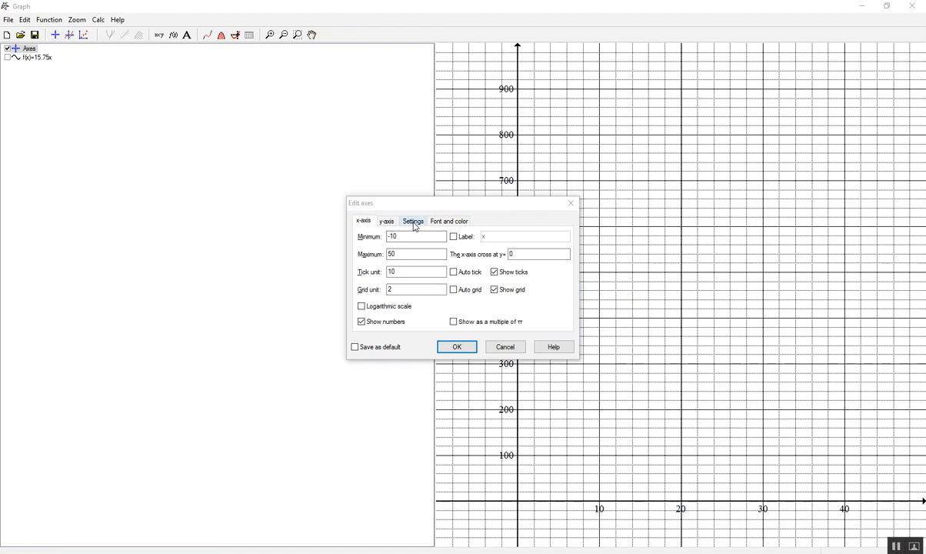
Step: Give the coordinate system the title "Earnings vs Hours" and apply it
click(414, 223)
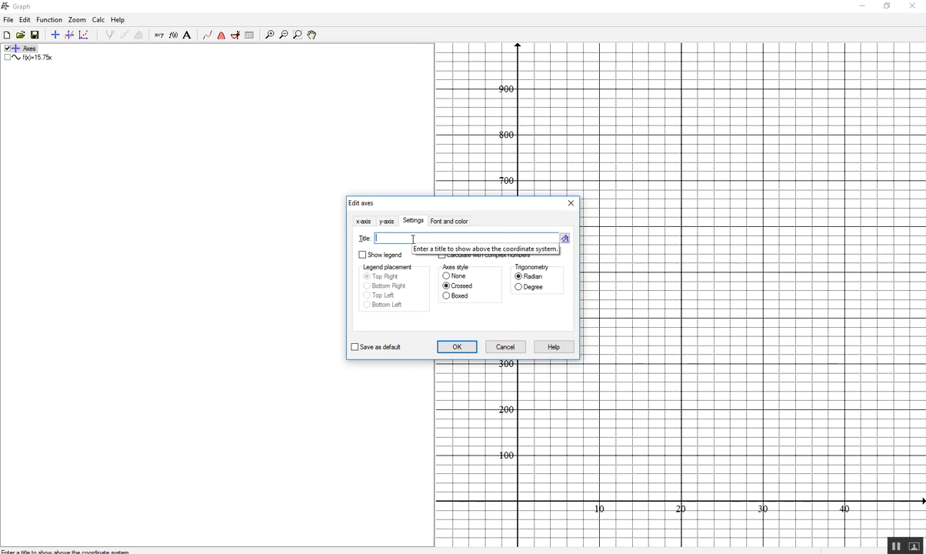
text(Earnings v)
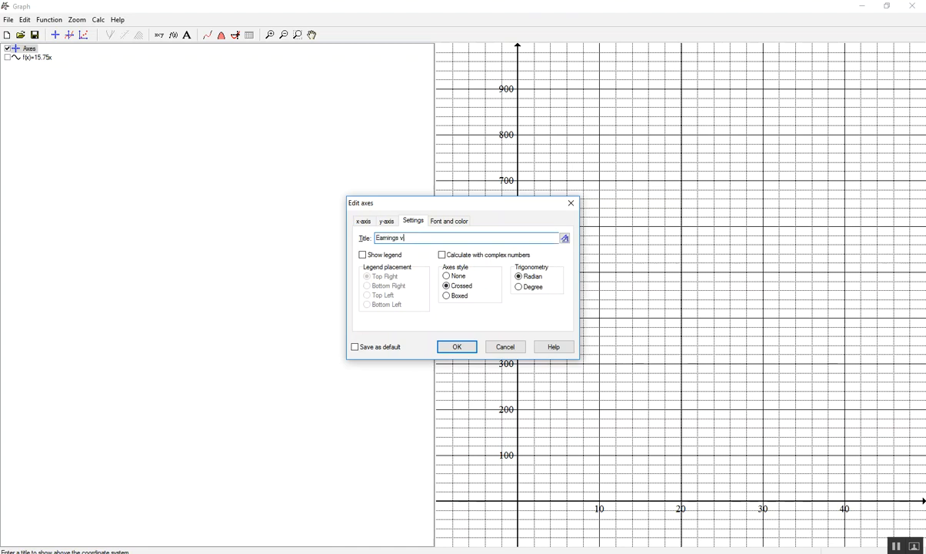
text(s Hours)
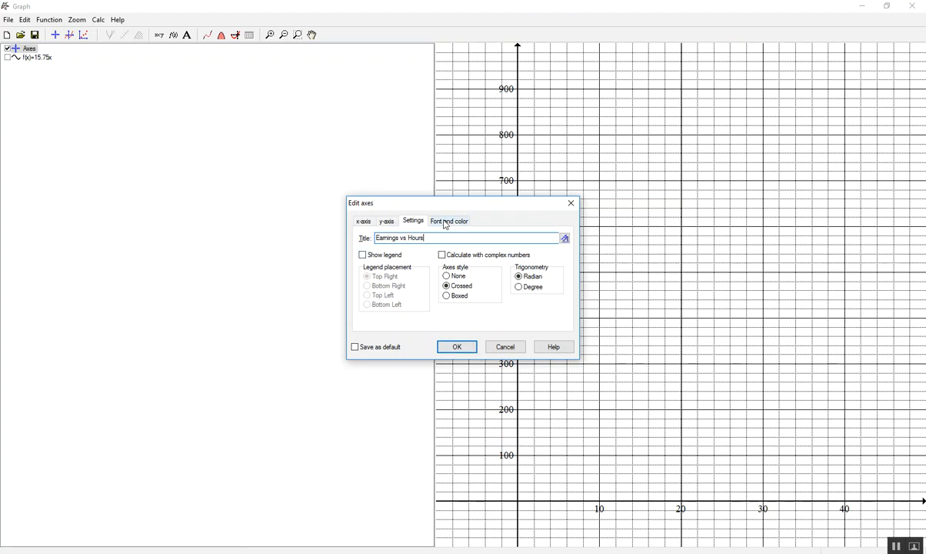
click(458, 346)
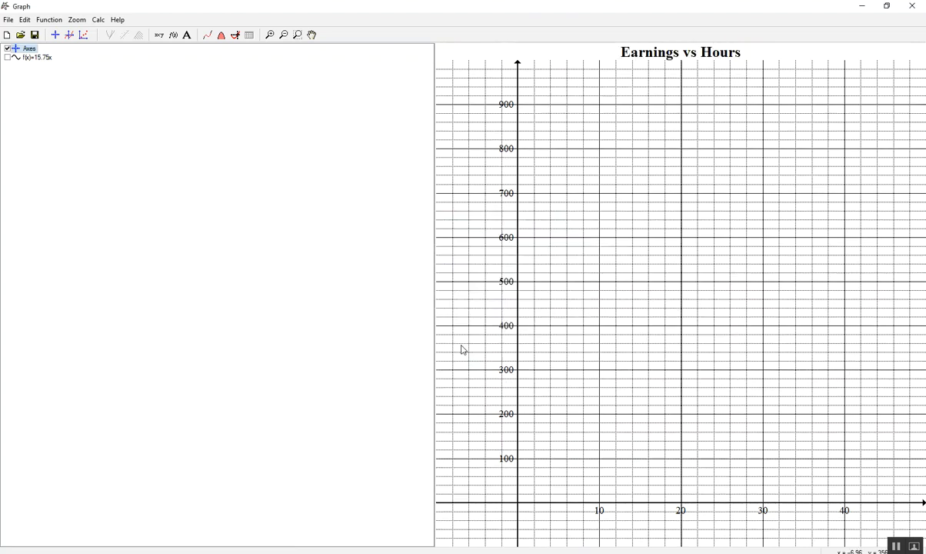
Step: Copy the graph as an image and switch to Paint
click(25, 21)
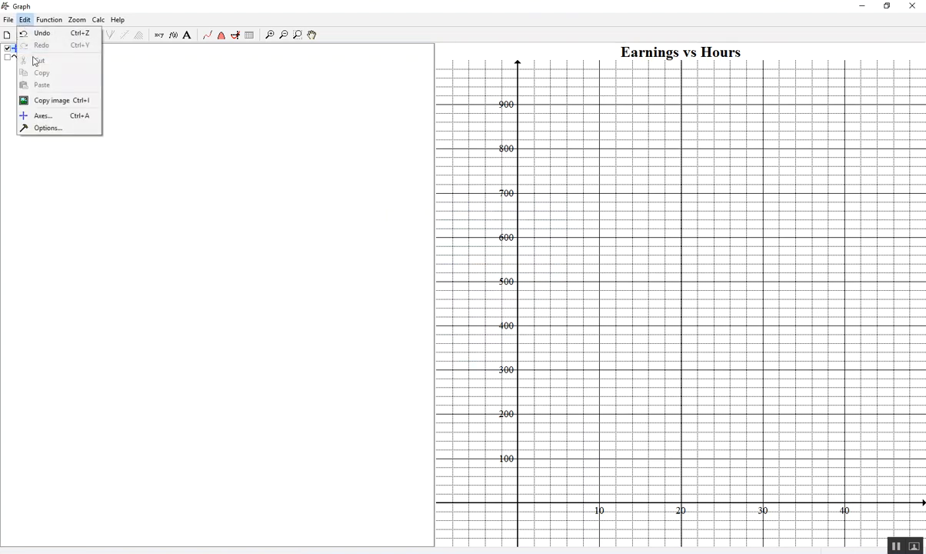
click(47, 106)
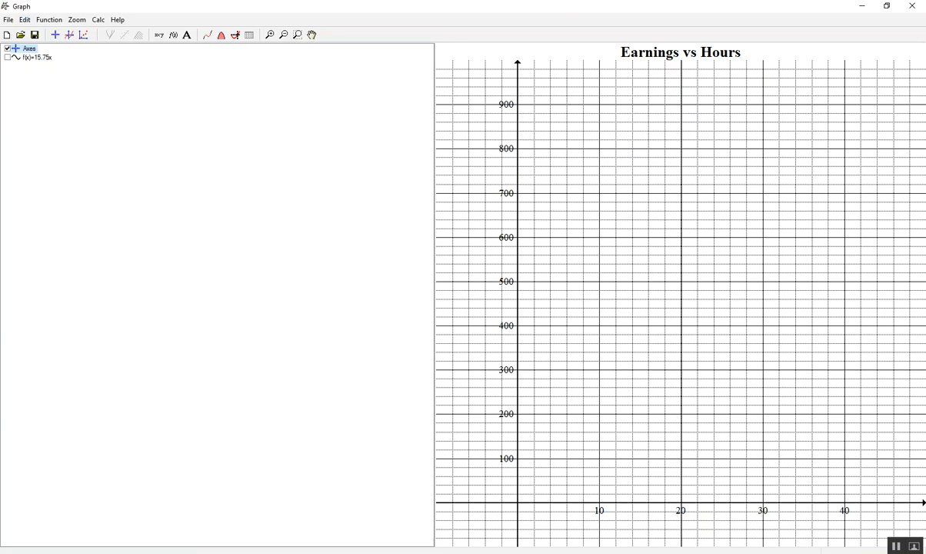
click(474, 552)
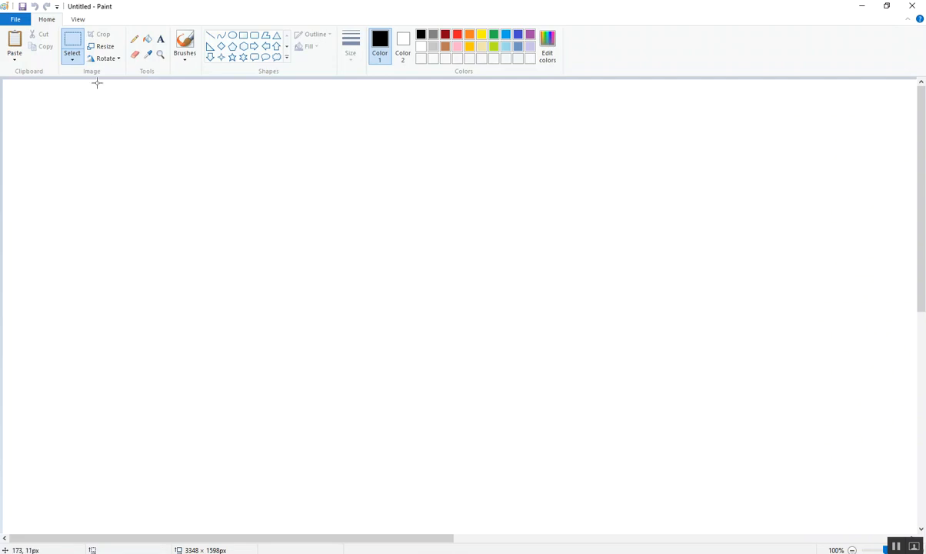
Step: Paste the copied graph onto the blank canvas and move it near the centre, leaving free space around it
click(77, 19)
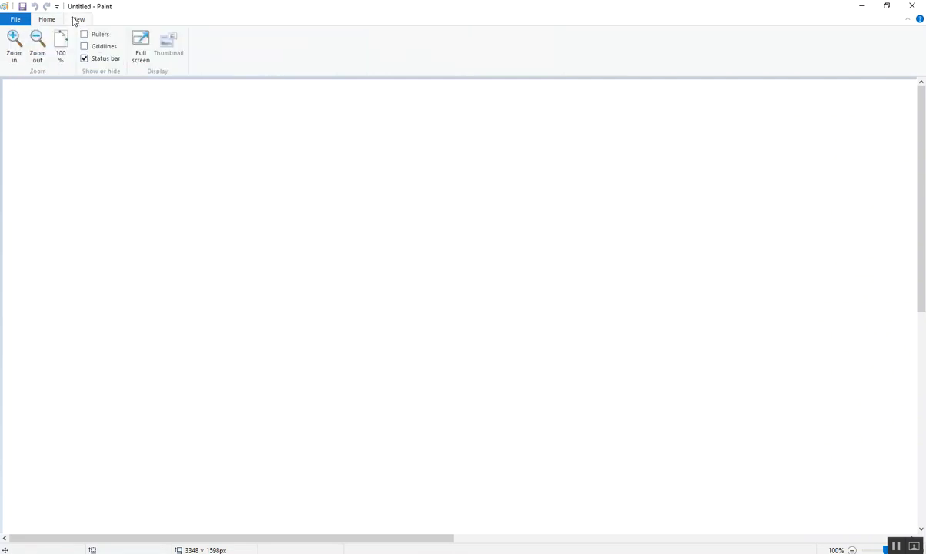
click(39, 40)
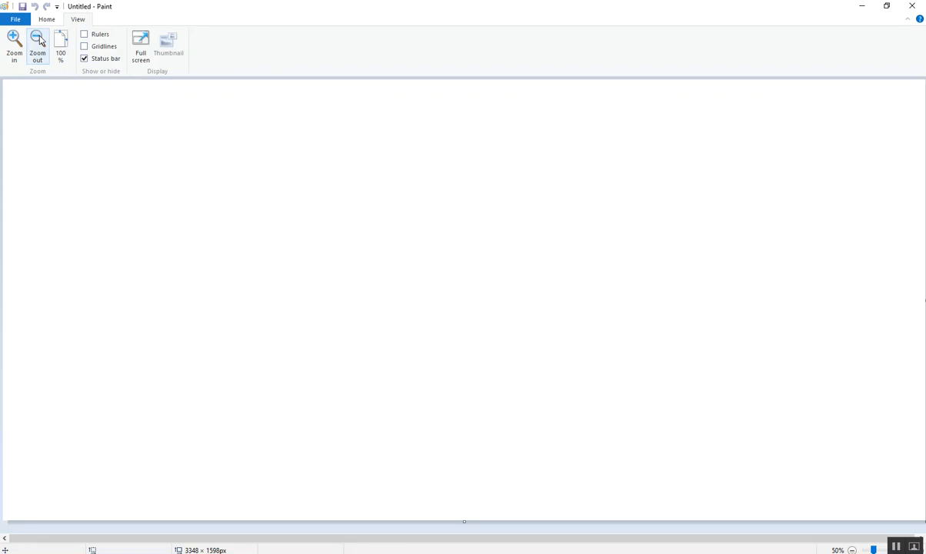
click(44, 20)
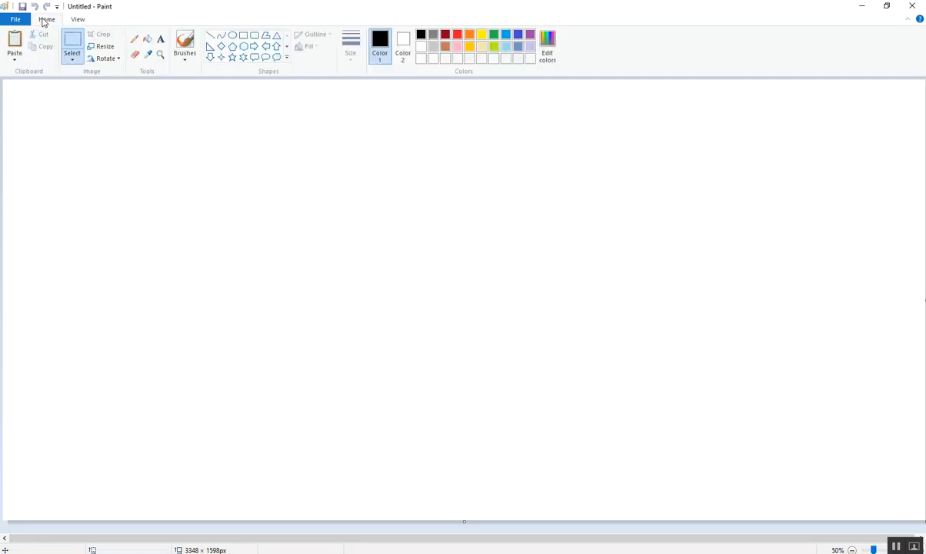
click(15, 43)
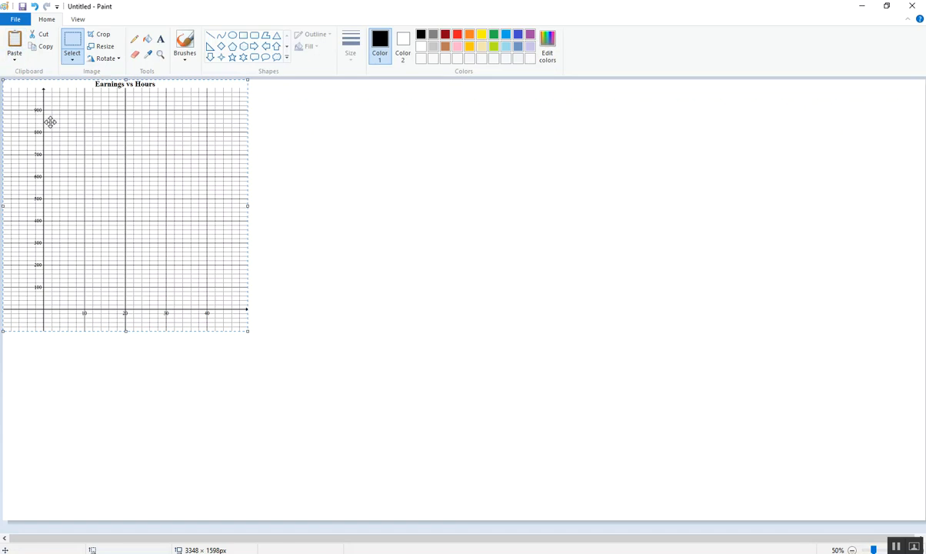
drag(56, 126, 331, 190)
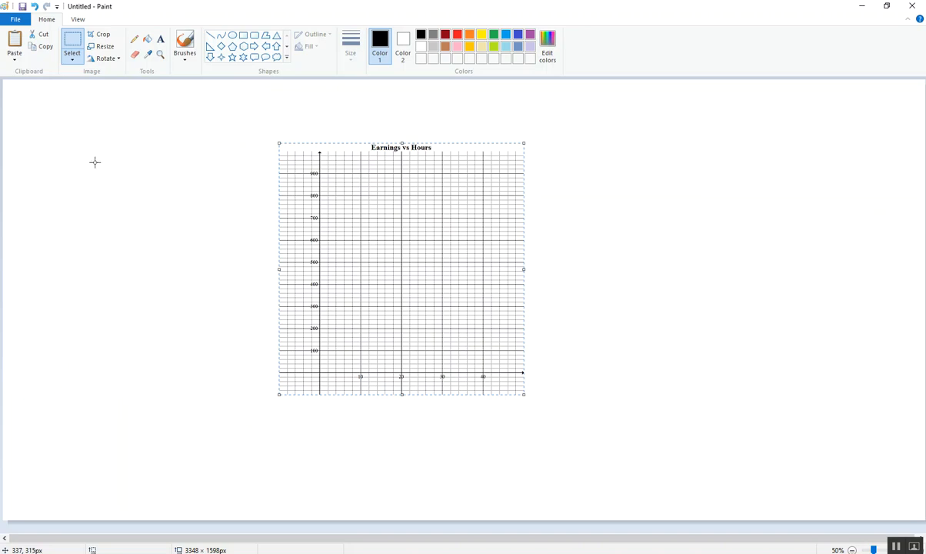
Step: Add the bold text labels "Hours Worked" and "Earning ($)" in the empty canvas area beside the graph
click(160, 43)
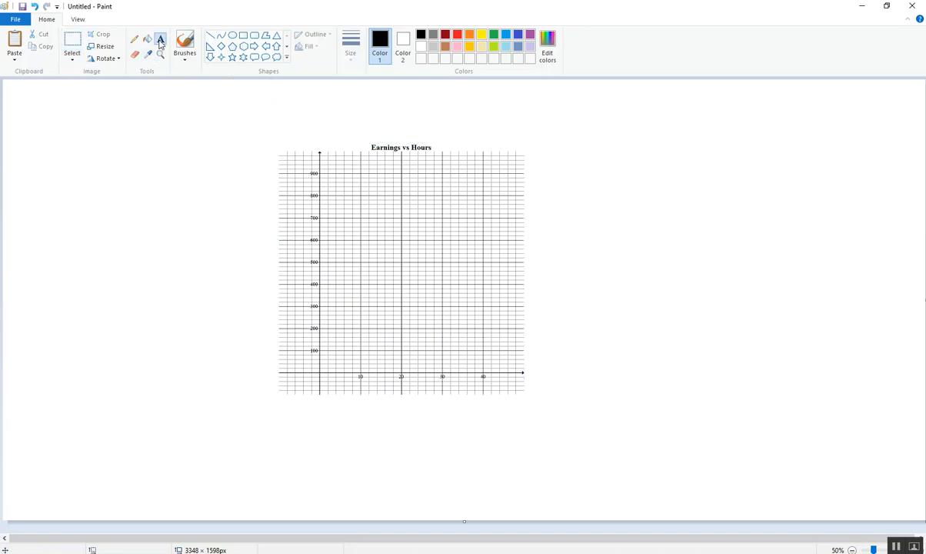
drag(129, 439, 281, 466)
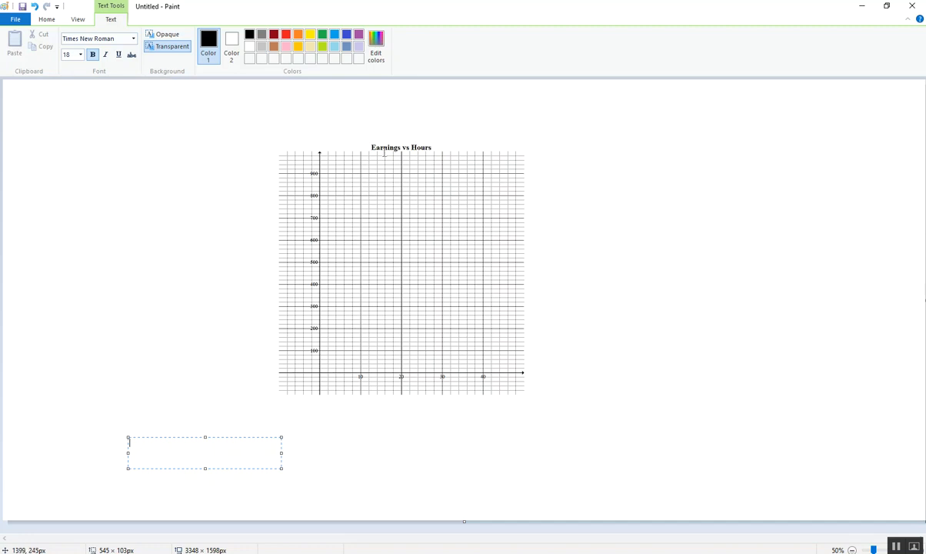
click(93, 54)
text(Hours Worked)
drag(53, 341, 179, 370)
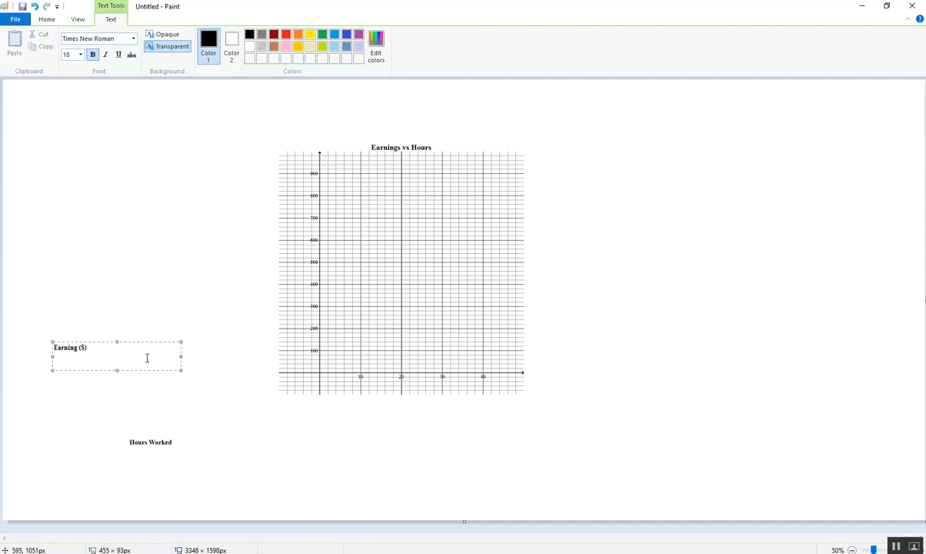
Step: Select the "Earning ($)" label closely around its text and rotate it 90° counter-clockwise so it reads upward
click(44, 20)
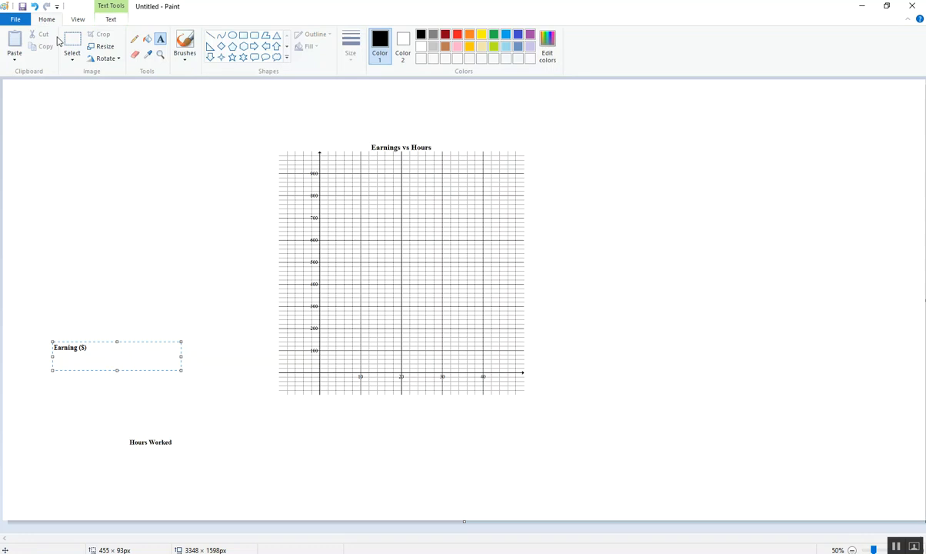
click(71, 43)
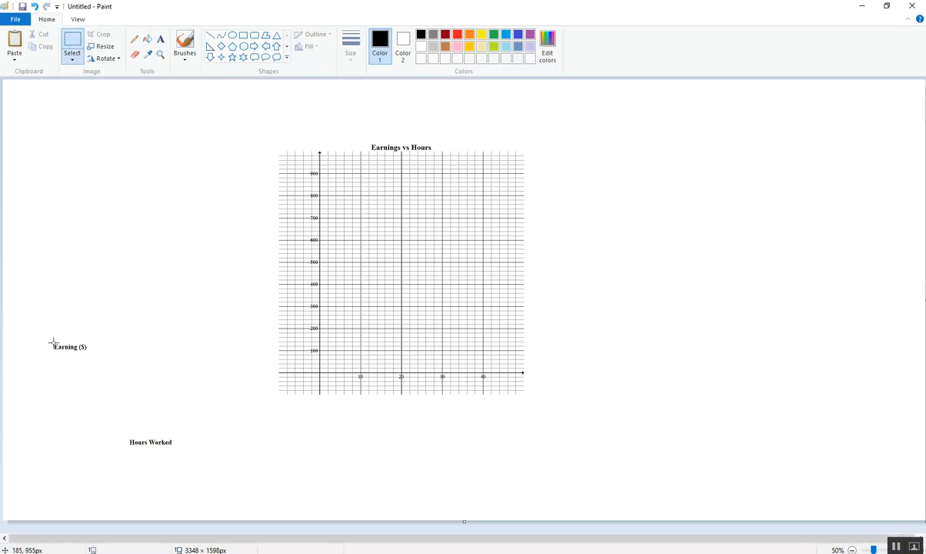
drag(52, 341, 91, 354)
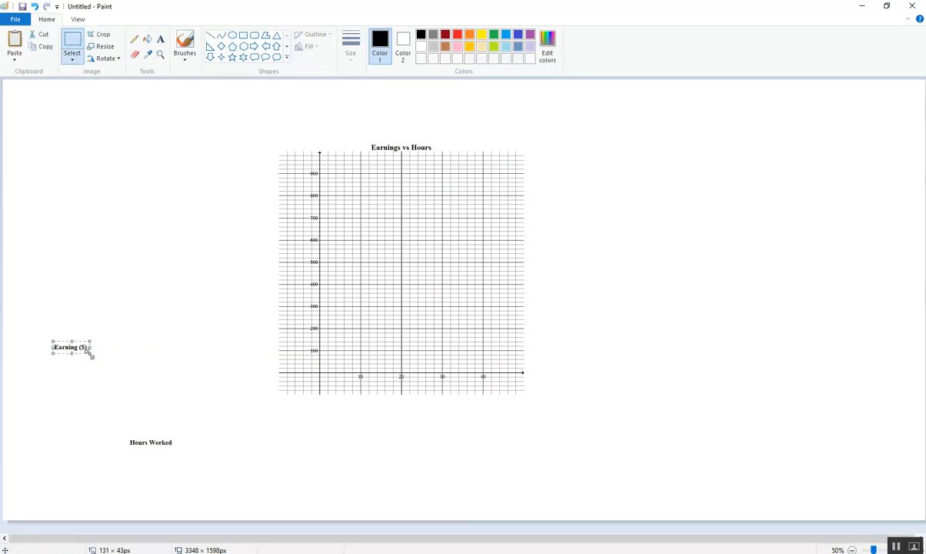
click(107, 63)
click(112, 83)
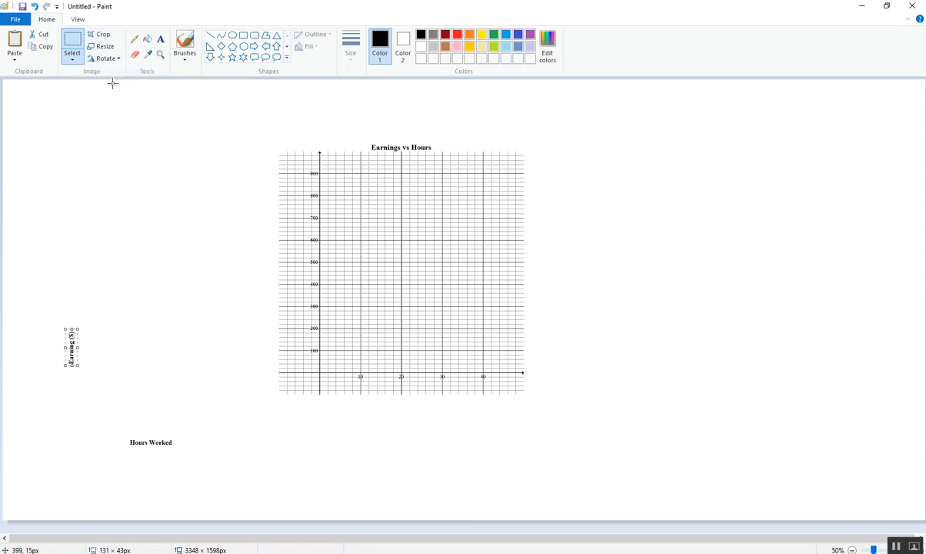
Step: Place the rotated "Earning ($)" label beside the vertical axis numbers and the "Hours Worked" label beneath the horizontal axis numbers
drag(68, 338, 297, 257)
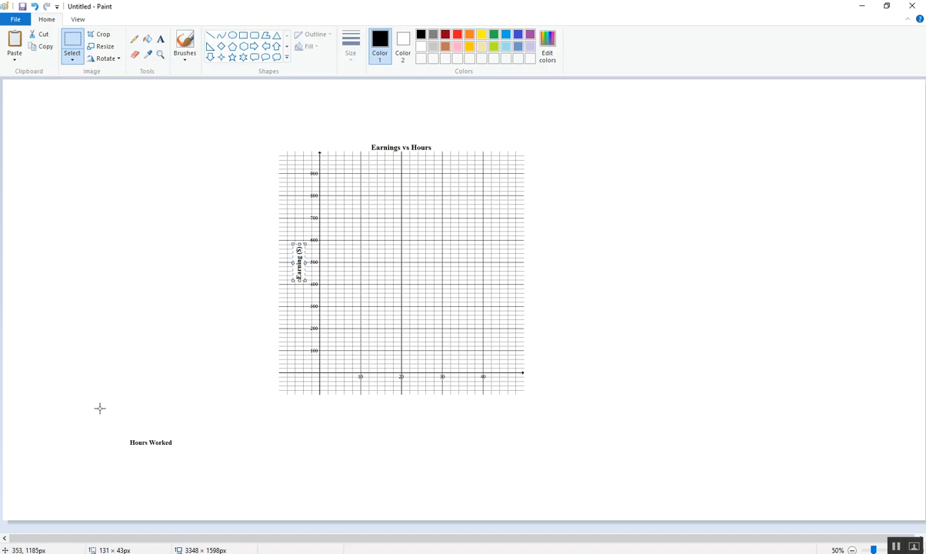
drag(127, 437, 400, 386)
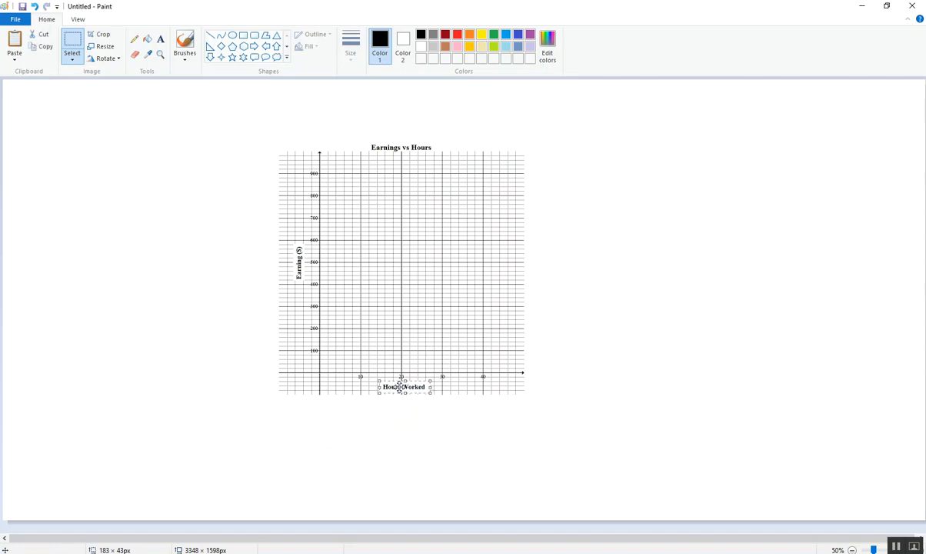
Step: Copy the labelled graph from its title down to "Hours Worked", trimming the grid's outer left edge, and paste it into the Word document
click(81, 40)
drag(292, 140, 525, 394)
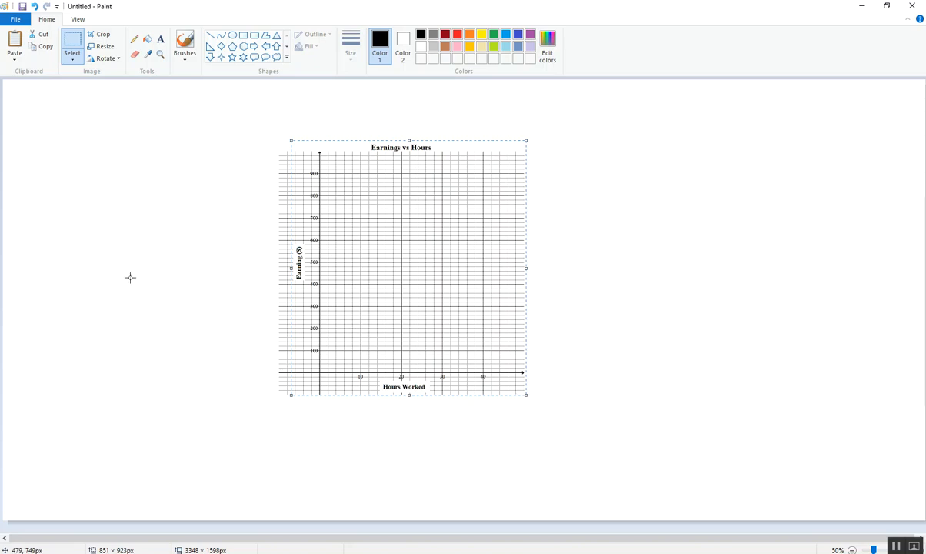
click(43, 46)
mouse_move(392, 552)
click(380, 521)
click(16, 52)
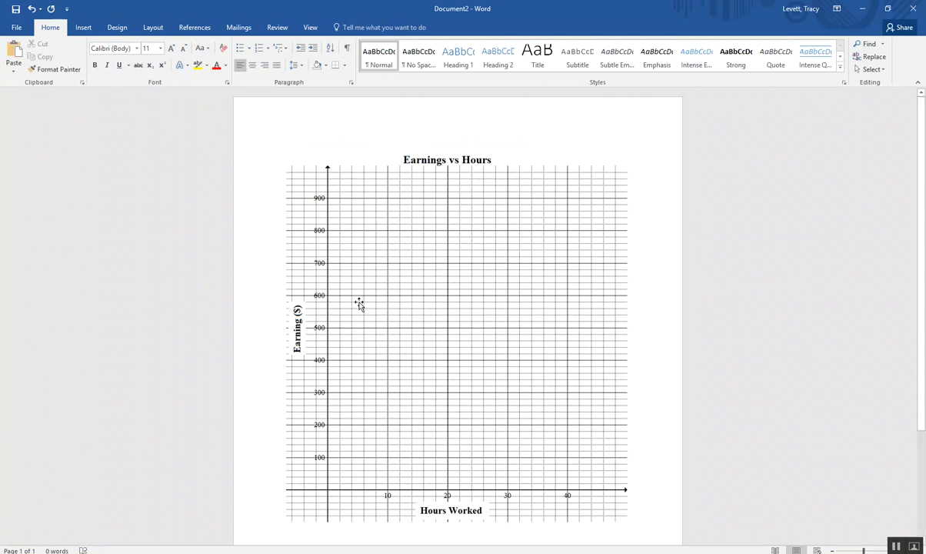